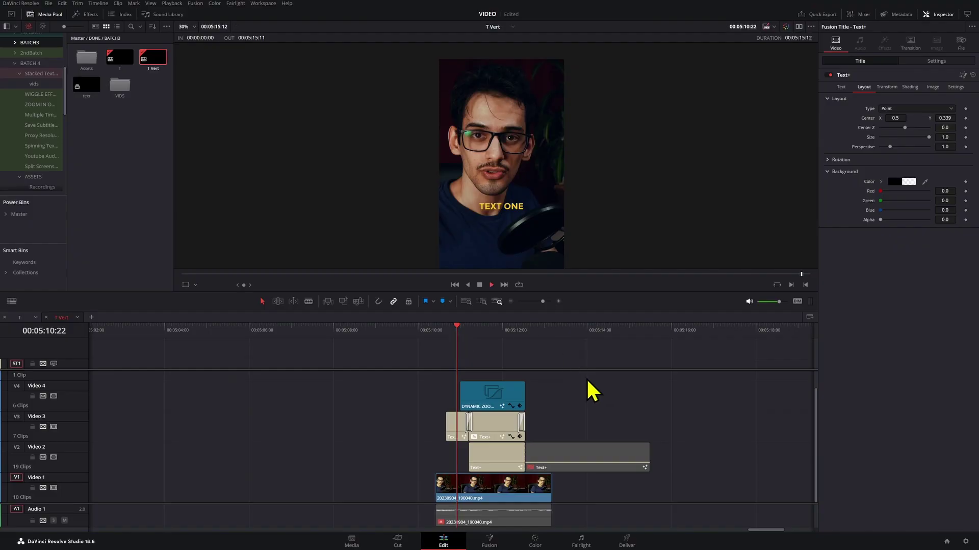
# Step: Preview the zoom-in, then Alt-drag a copy of the talking-head clip further along the timeline
pyautogui.press('space')
pyautogui.click(462, 339)
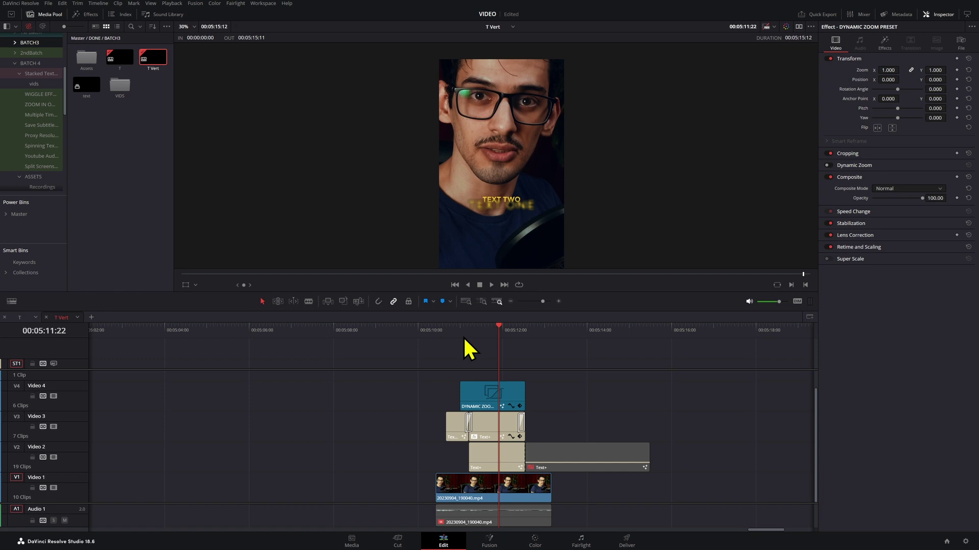
pyautogui.click(489, 457)
pyautogui.hscroll(5, 577, 420)
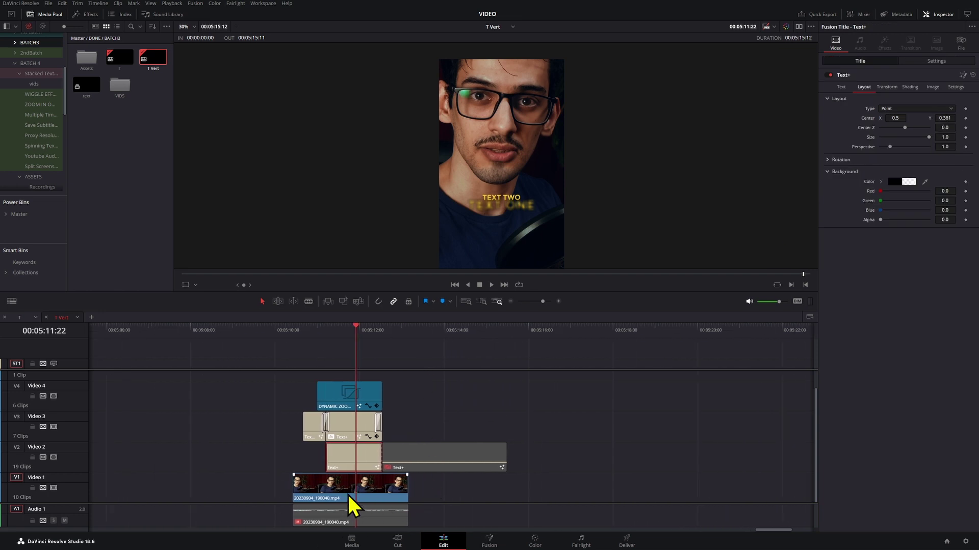
pyautogui.moveTo(347, 493); pyautogui.dragTo(510, 496)
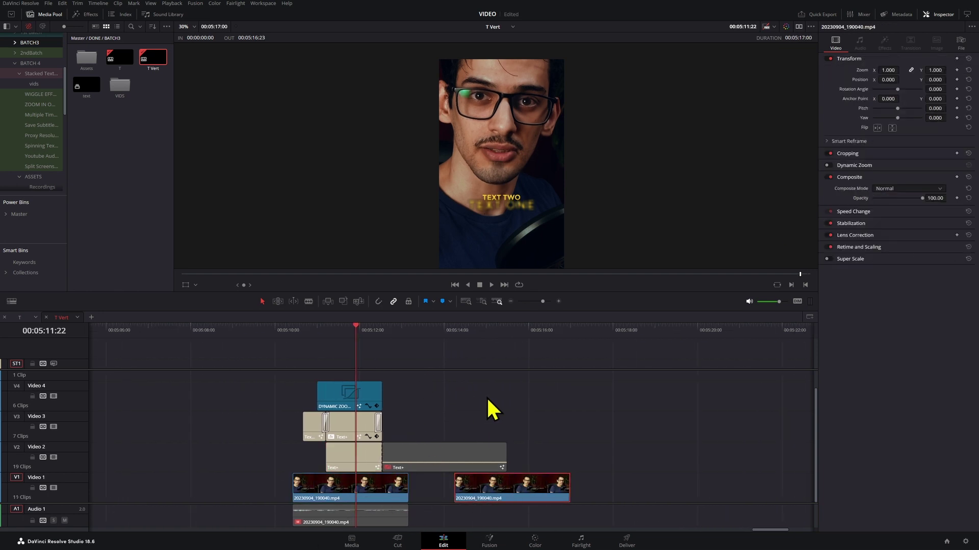
# Step: Delete the long V2 title, copy the short title above the duplicated footage, and save
pyautogui.click(478, 459)
pyautogui.press('Delete')
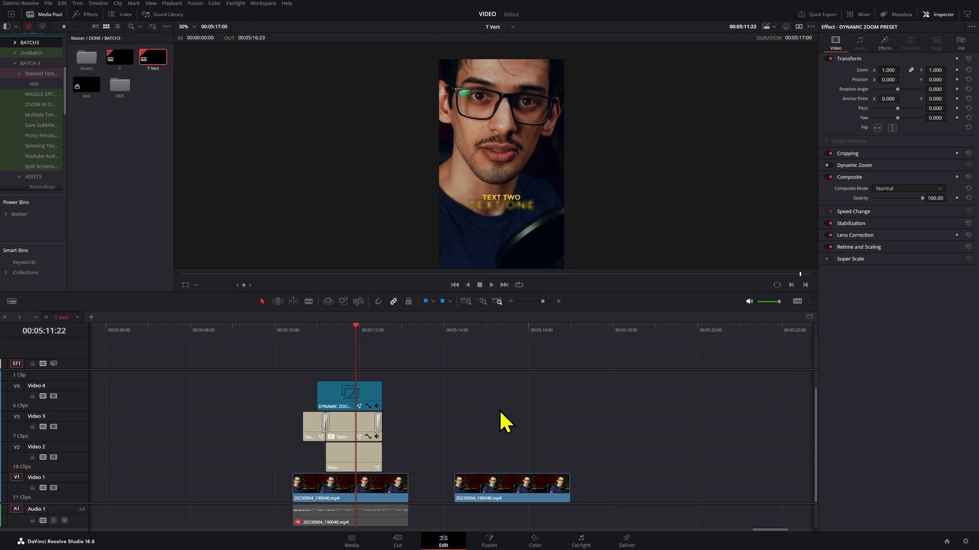
pyautogui.moveTo(313, 430); pyautogui.dragTo(464, 435)
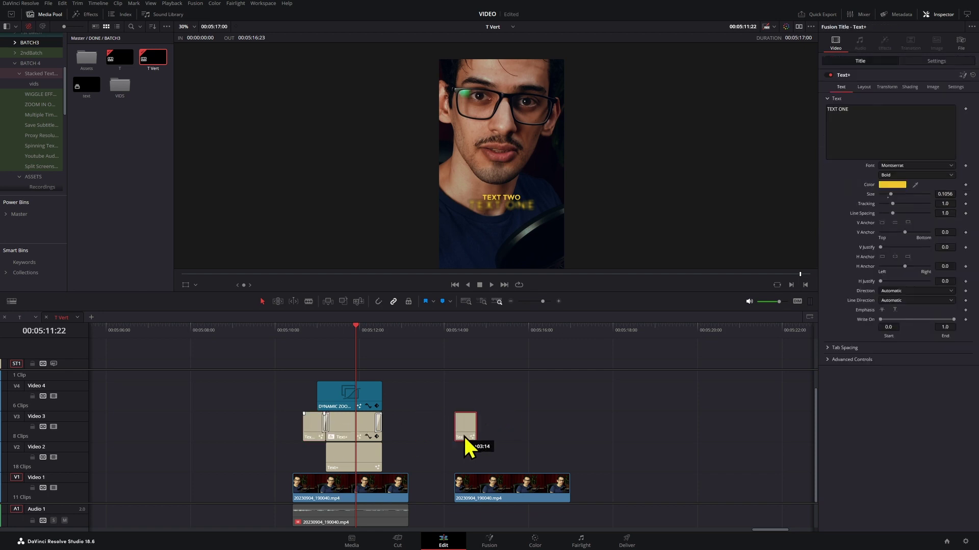
pyautogui.click(461, 335)
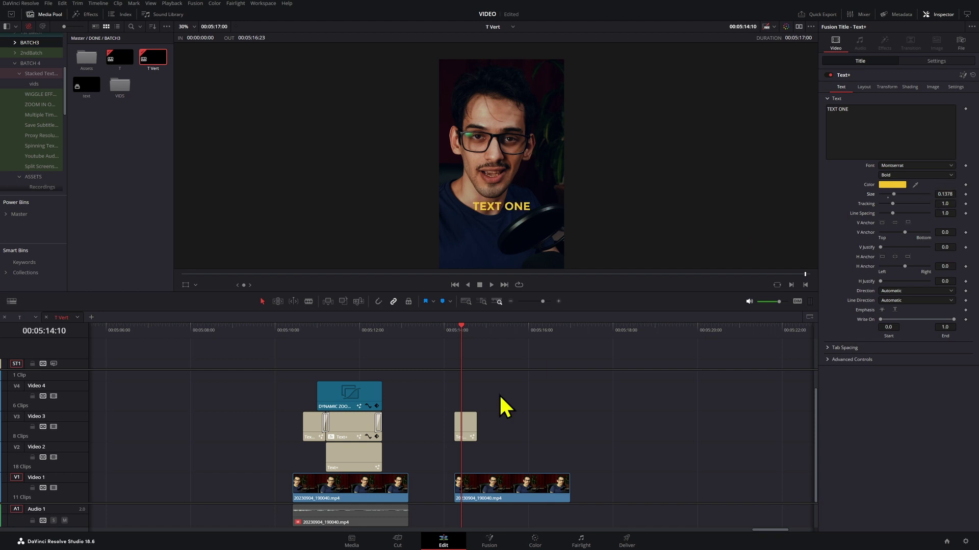
pyautogui.hotkey('ctrl', 's')
# Step: Lengthen the new title, blade-split it, and copy the second piece onto Video 2
pyautogui.moveTo(475, 423); pyautogui.dragTo(481, 424)
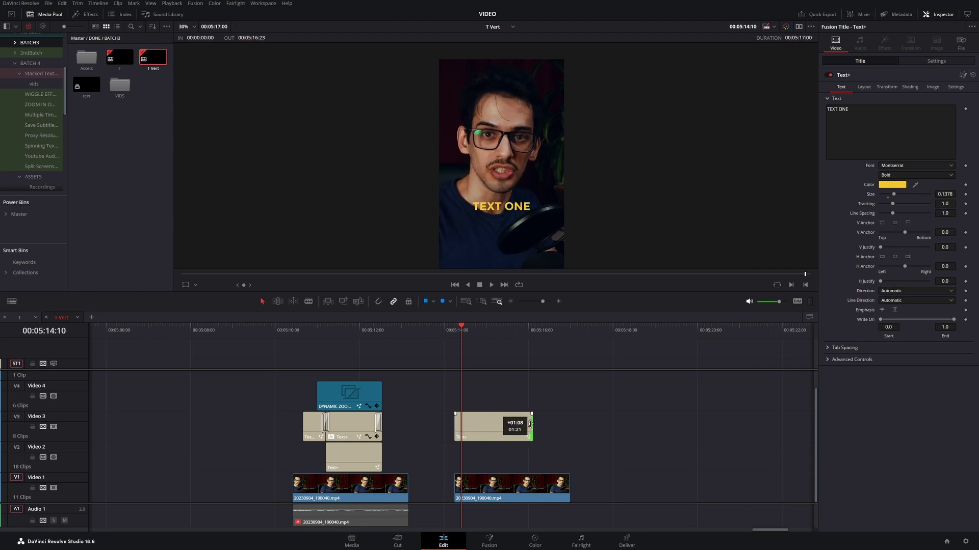
pyautogui.click(473, 425)
pyautogui.press('a')
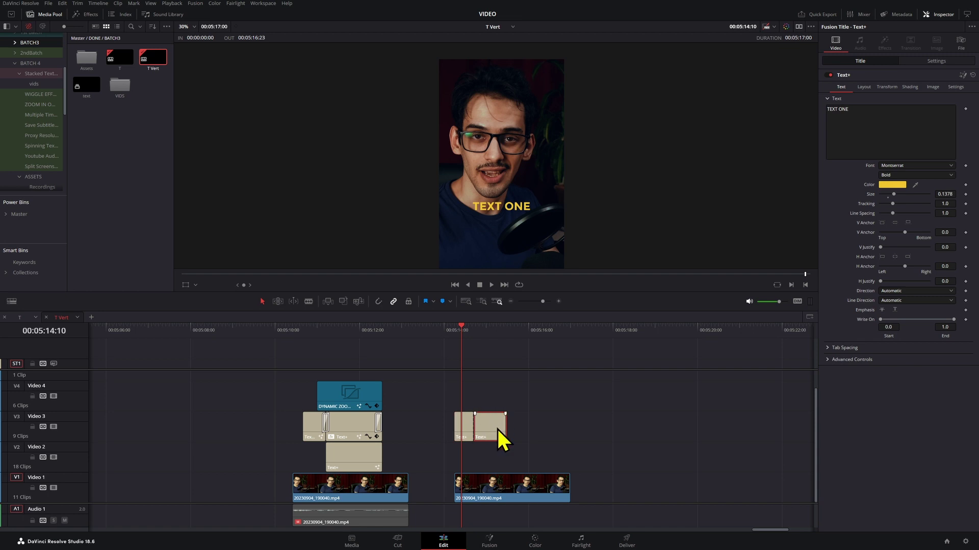
pyautogui.moveTo(496, 456); pyautogui.dragTo(496, 456)
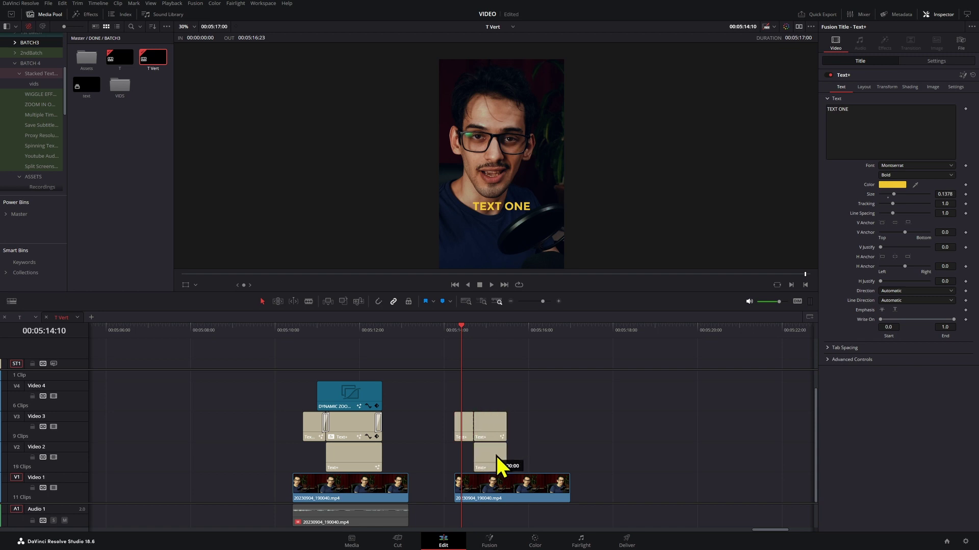
pyautogui.click(482, 330)
# Step: Retype the copied title as 'TEXT TWO' and raise its Center Y to 0.382
pyautogui.tripleClick(835, 138)
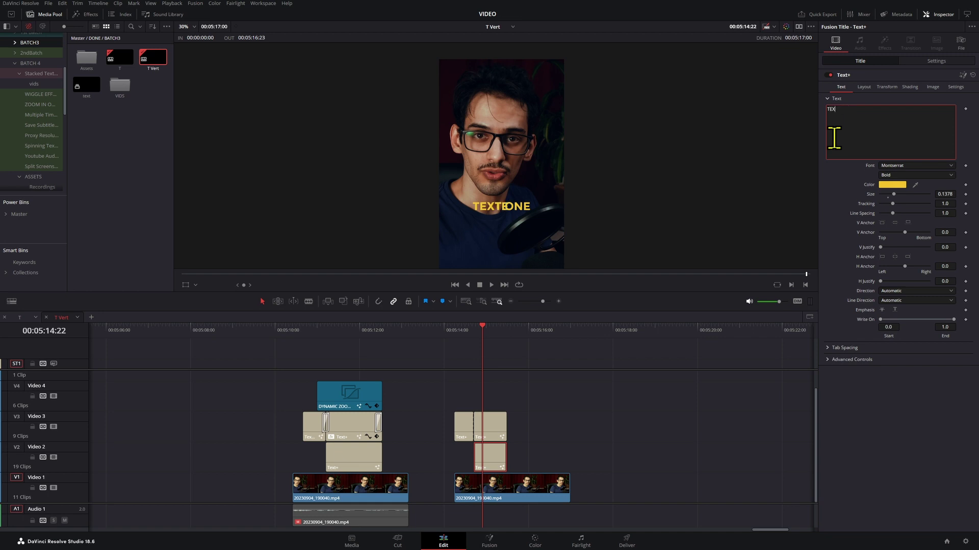
pyautogui.write('T TWO')
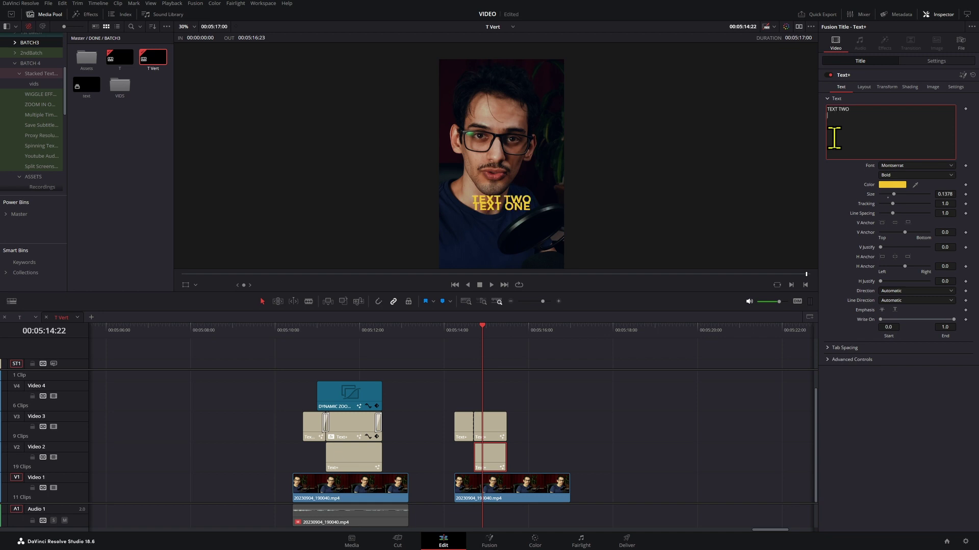
pyautogui.click(557, 438)
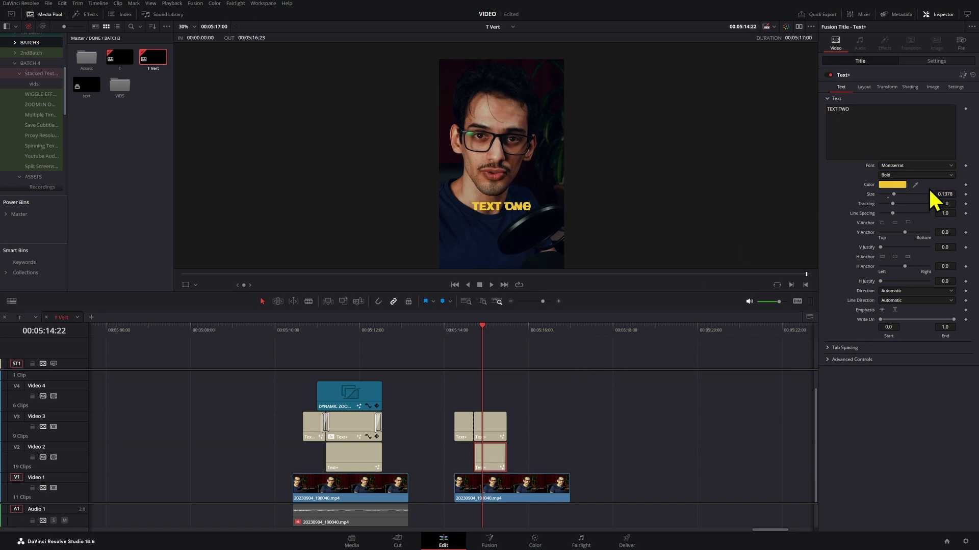
pyautogui.click(863, 88)
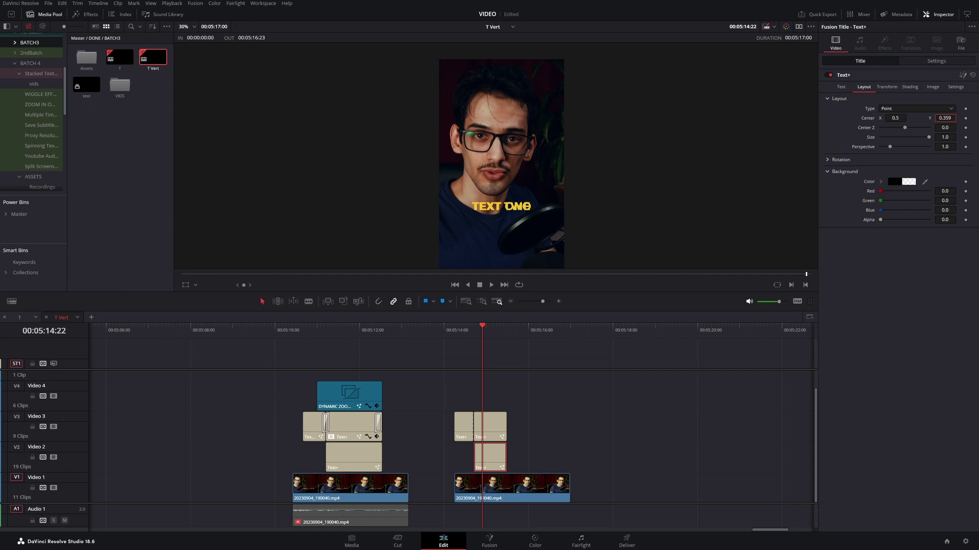
pyautogui.moveTo(944, 118); pyautogui.dragTo(944, 118)
pyautogui.click(485, 470)
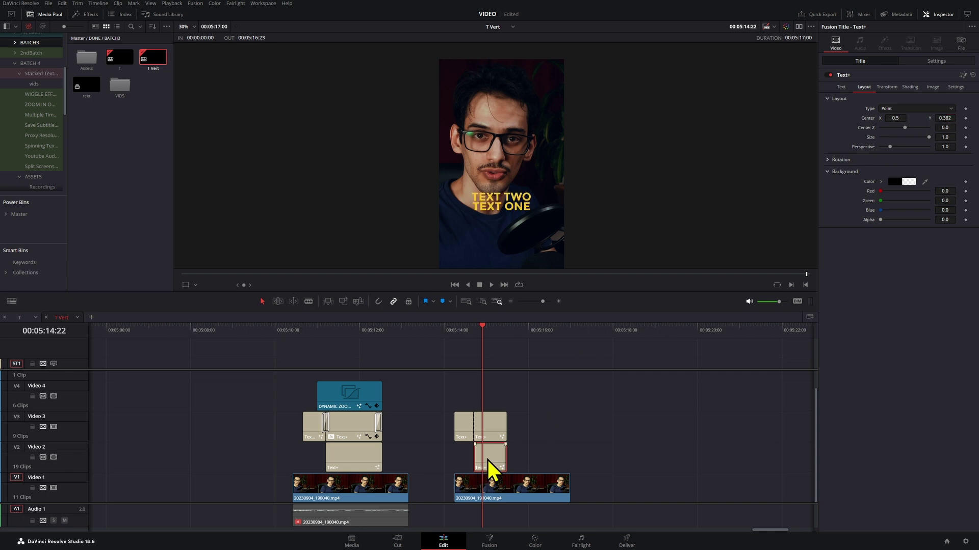
pyautogui.keyDown('alt'); pyautogui.scroll(1, 527, 454); pyautogui.keyUp('alt')
pyautogui.keyDown('alt'); pyautogui.scroll(1, 528, 454); pyautogui.keyUp('alt')
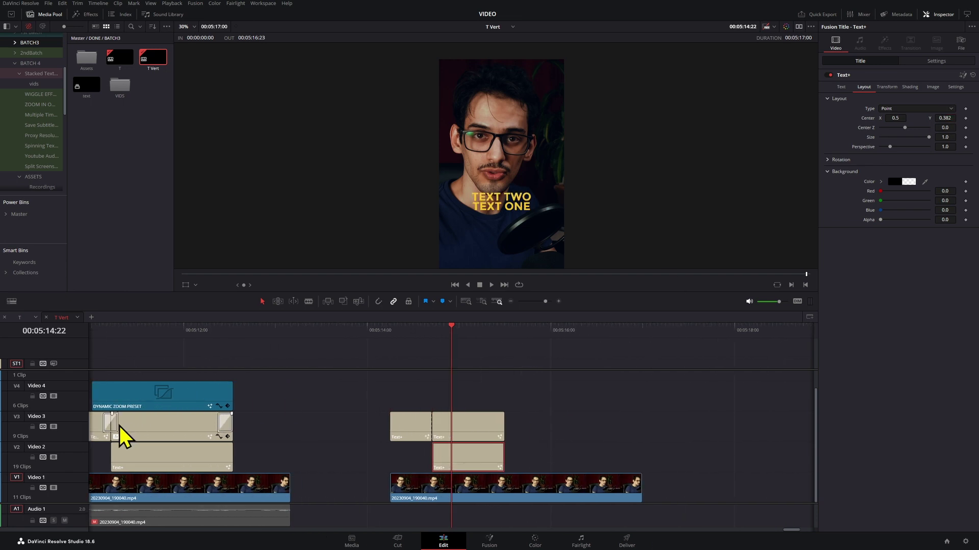
pyautogui.click(452, 430)
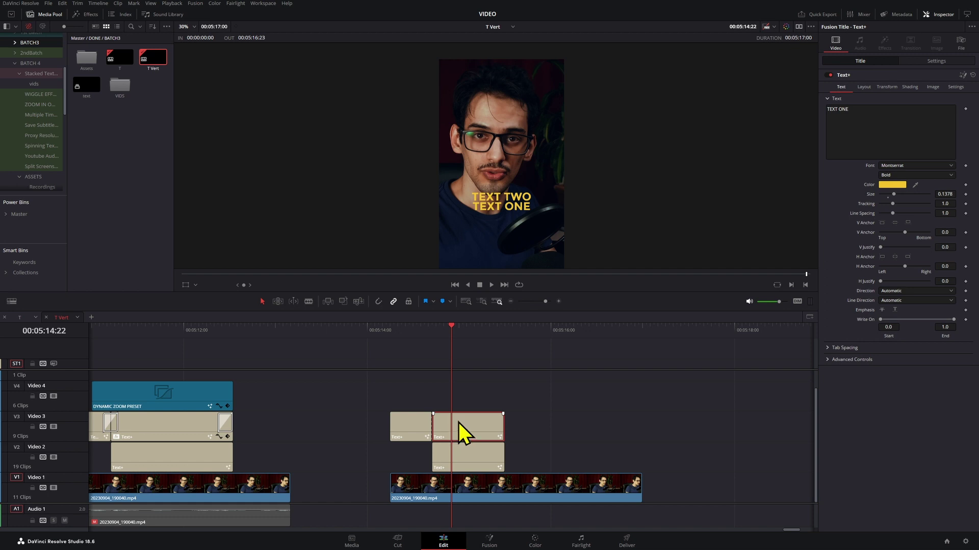
pyautogui.hotkey('ctrl', 't')
pyautogui.click(498, 424)
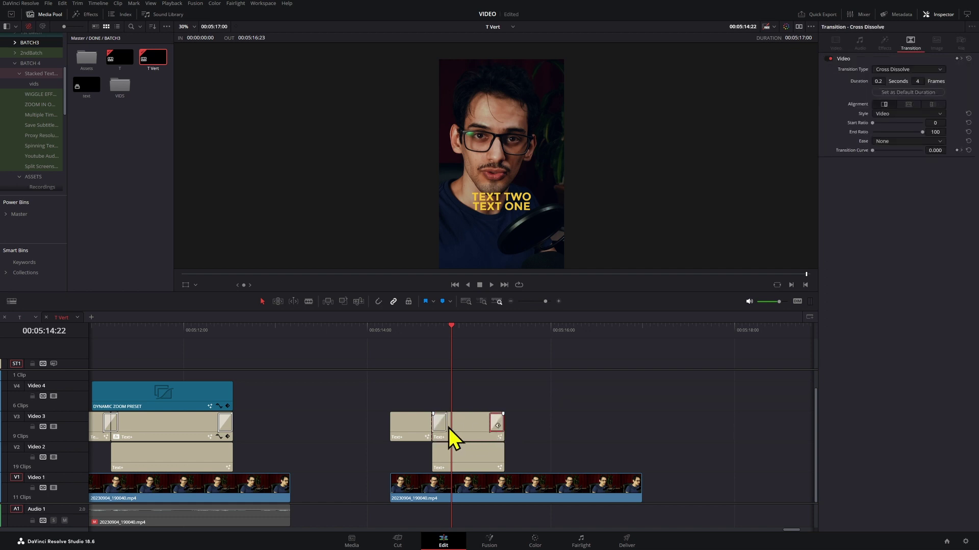
pyautogui.click(442, 425)
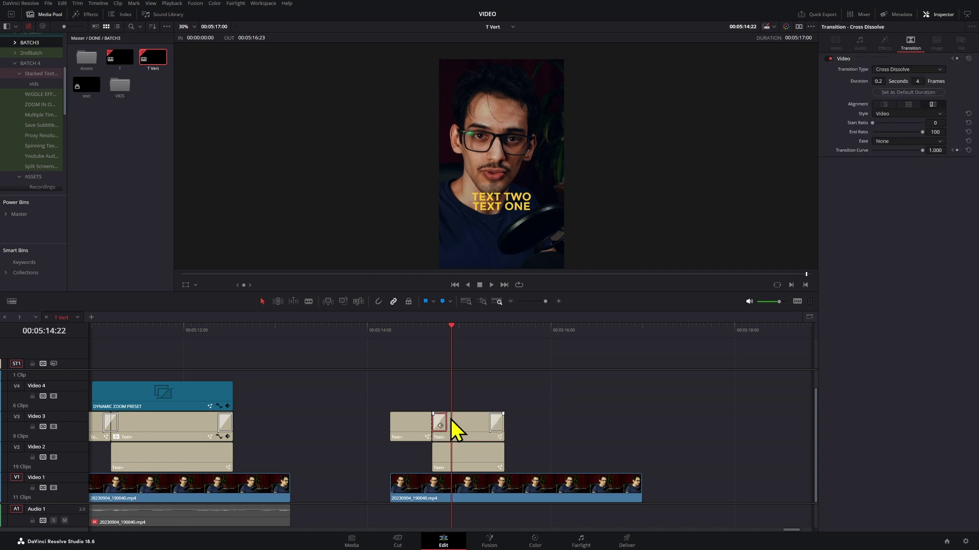
pyautogui.click(907, 106)
pyautogui.click(901, 70)
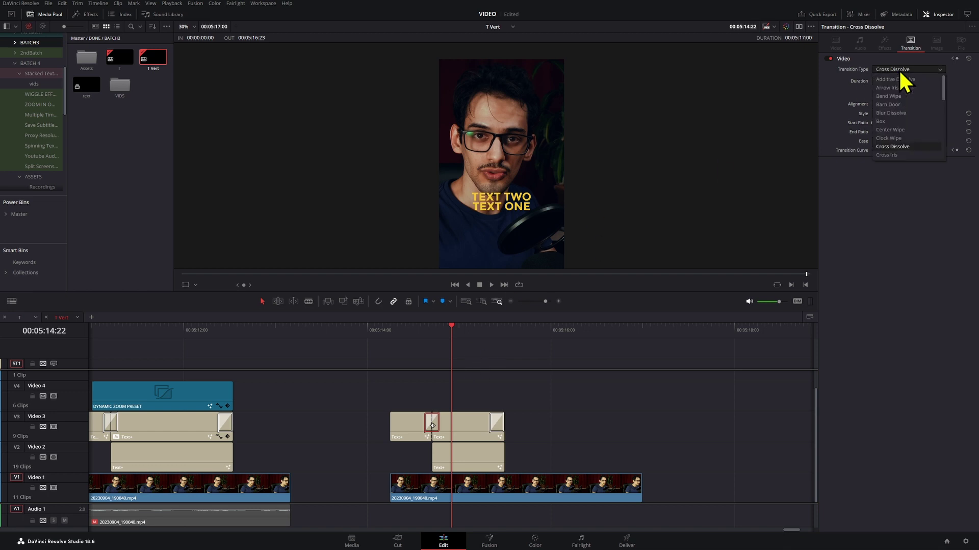
pyautogui.scroll(-5, 903, 81)
pyautogui.click(903, 82)
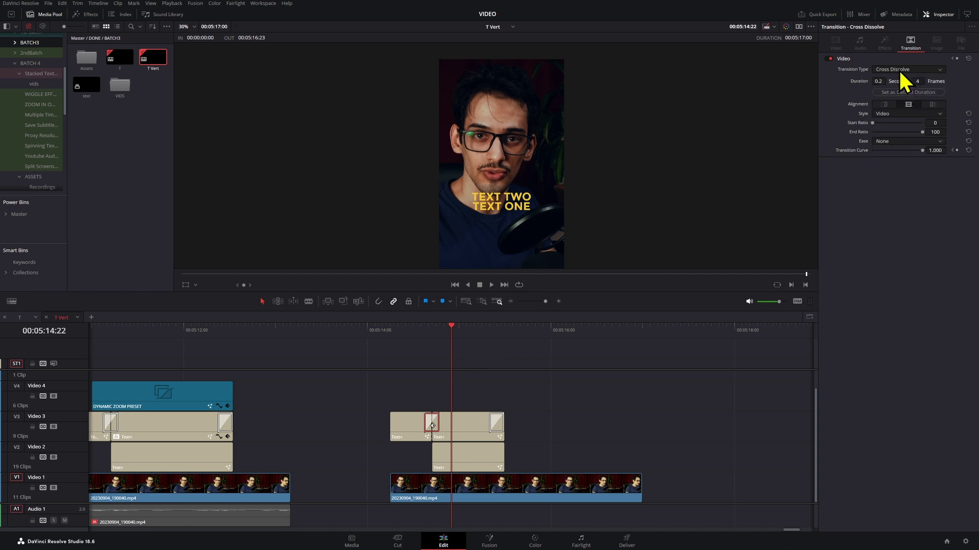
pyautogui.click(465, 425)
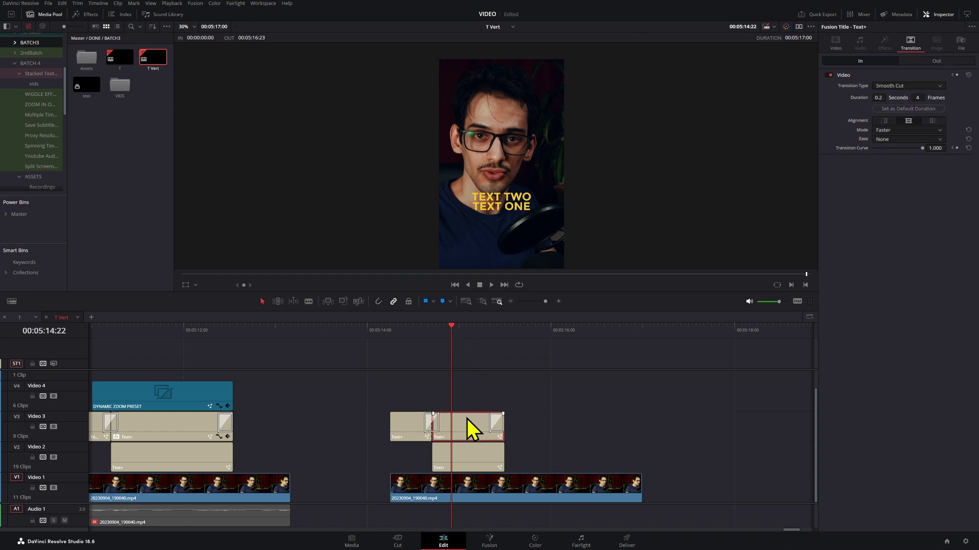
pyautogui.click(413, 334)
pyautogui.press('space')
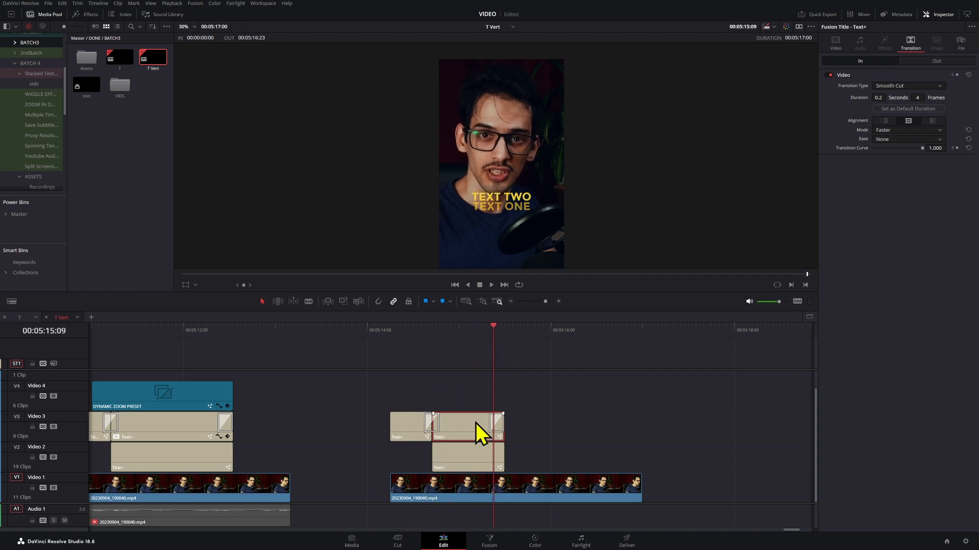
pyautogui.click(427, 335)
pyautogui.click(447, 337)
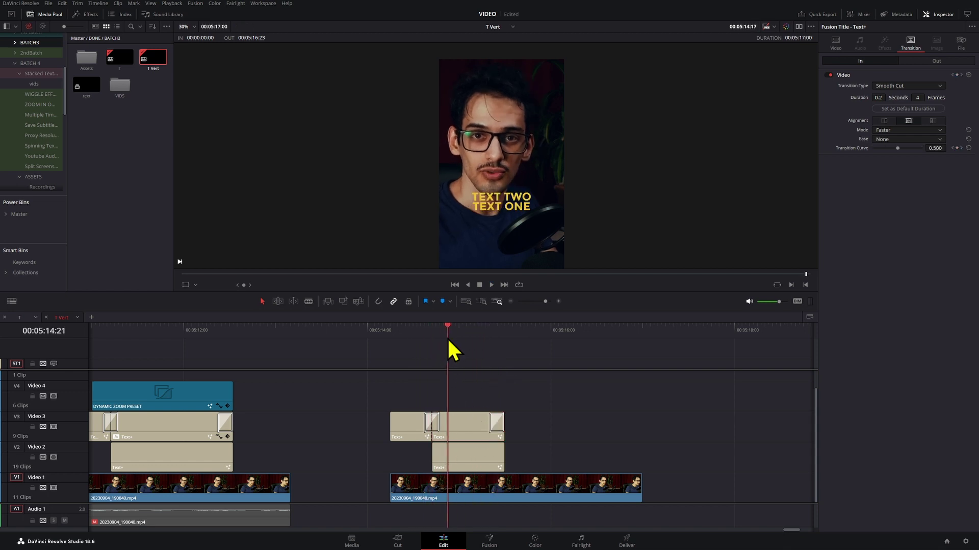
pyautogui.click(447, 413)
# Step: Apply Box Blur (searched as 'blu') to the TEXT ONE title, then view TEXT TWO's text settings
pyautogui.click(89, 18)
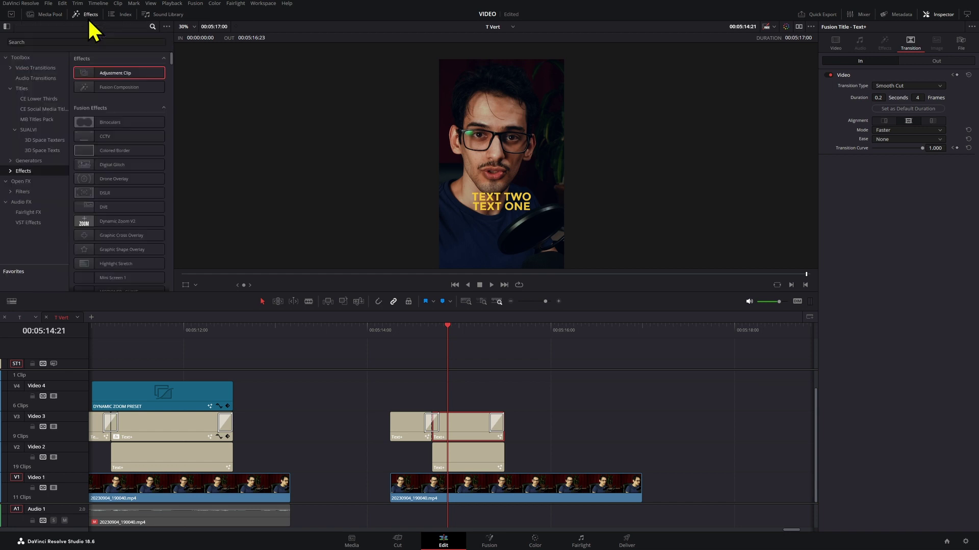
pyautogui.click(99, 42)
pyautogui.write('blu')
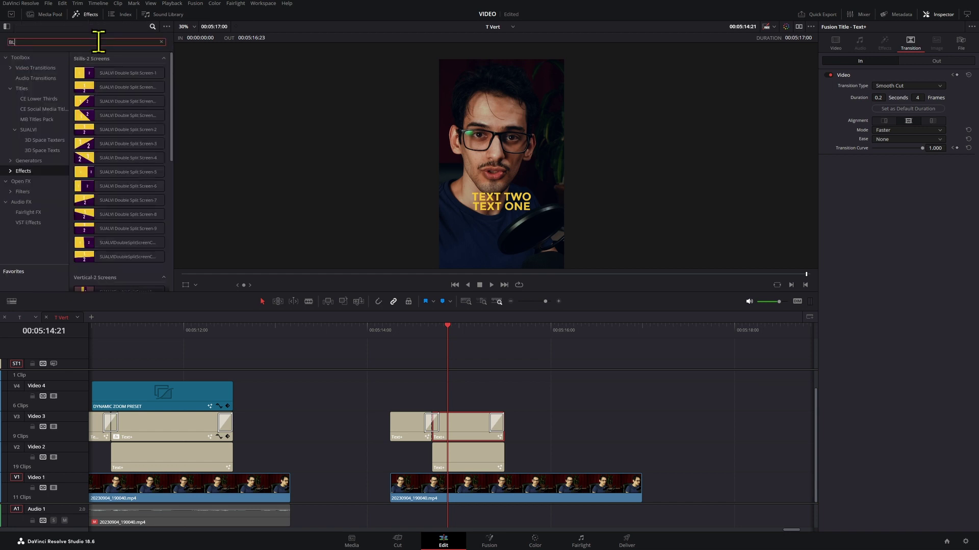
pyautogui.click(34, 183)
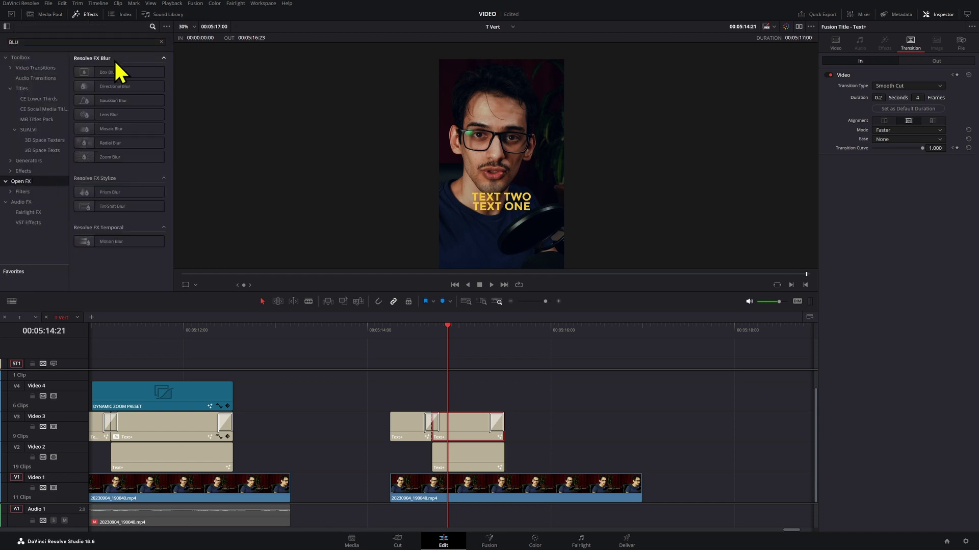
pyautogui.moveTo(115, 72); pyautogui.dragTo(467, 442)
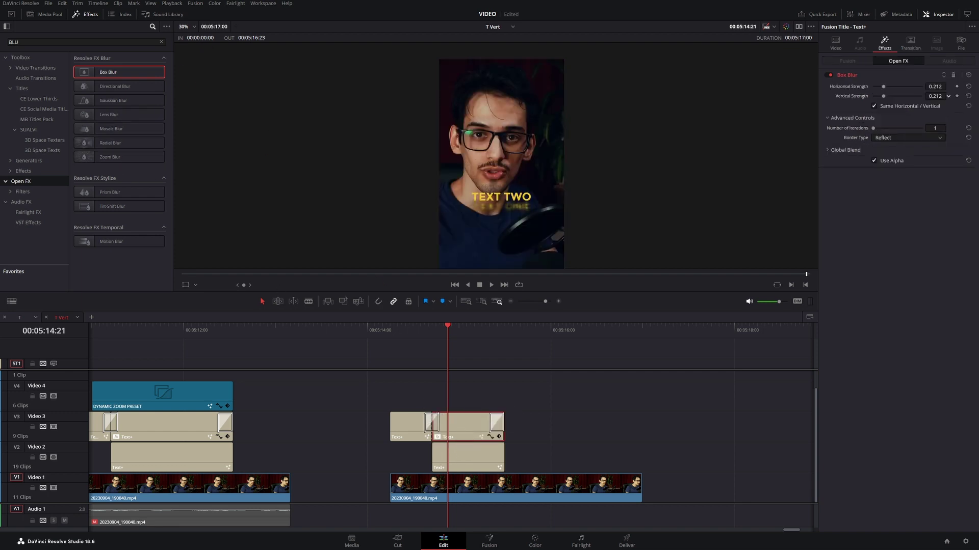
pyautogui.click(469, 463)
pyautogui.click(839, 85)
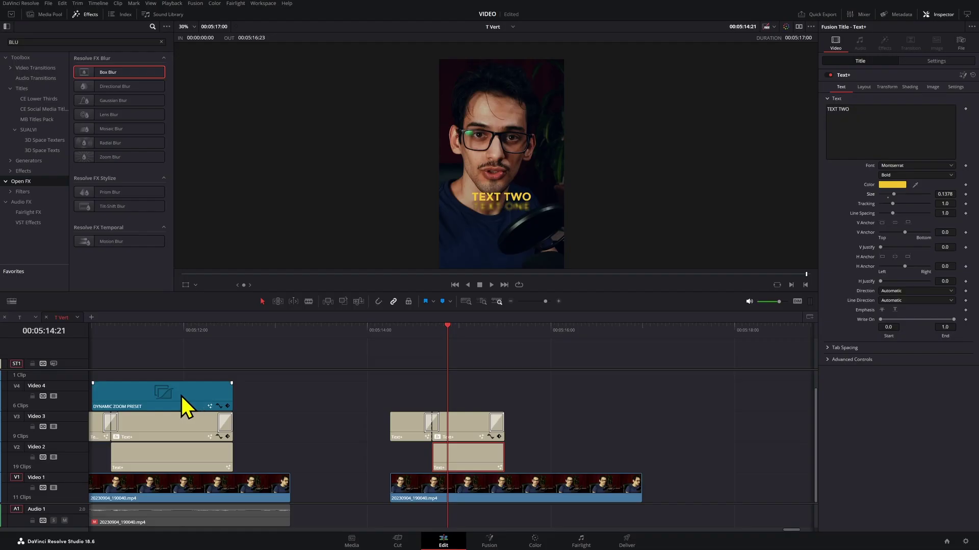
# Step: Copy the Dynamic Zoom Preset above the second clip, check its Zoom Tool, and preview
pyautogui.moveTo(186, 401); pyautogui.dragTo(517, 394)
pyautogui.click(426, 334)
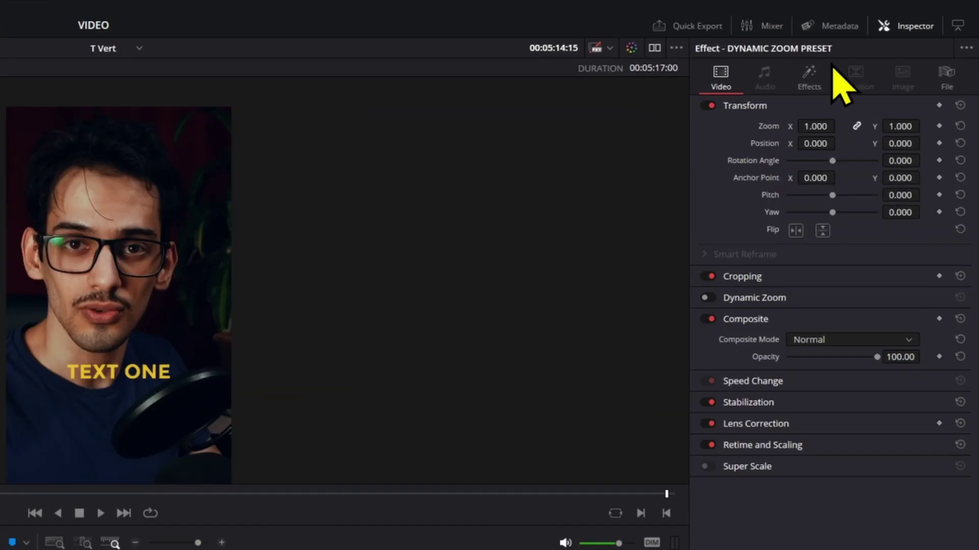
pyautogui.click(886, 47)
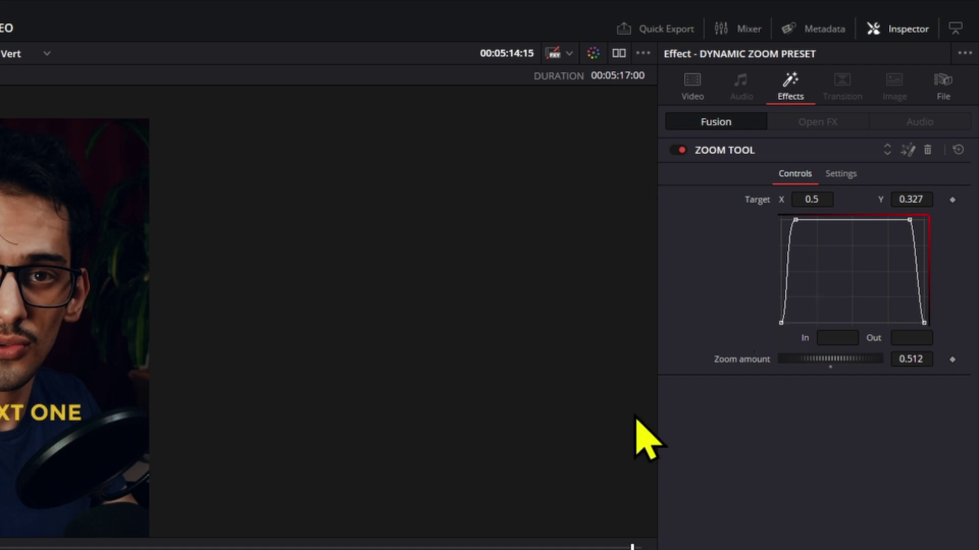
pyautogui.press('space')
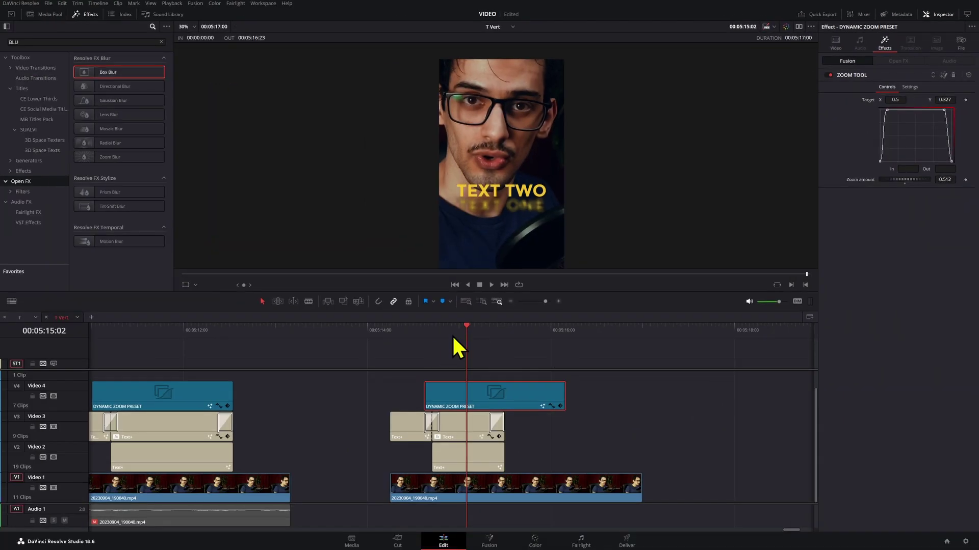
pyautogui.moveTo(453, 336); pyautogui.dragTo(427, 333)
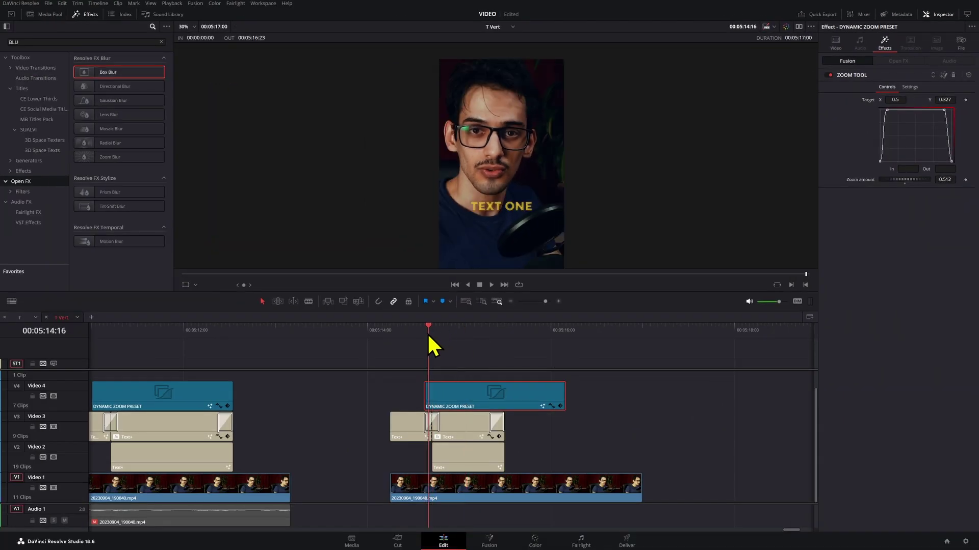
pyautogui.click(454, 451)
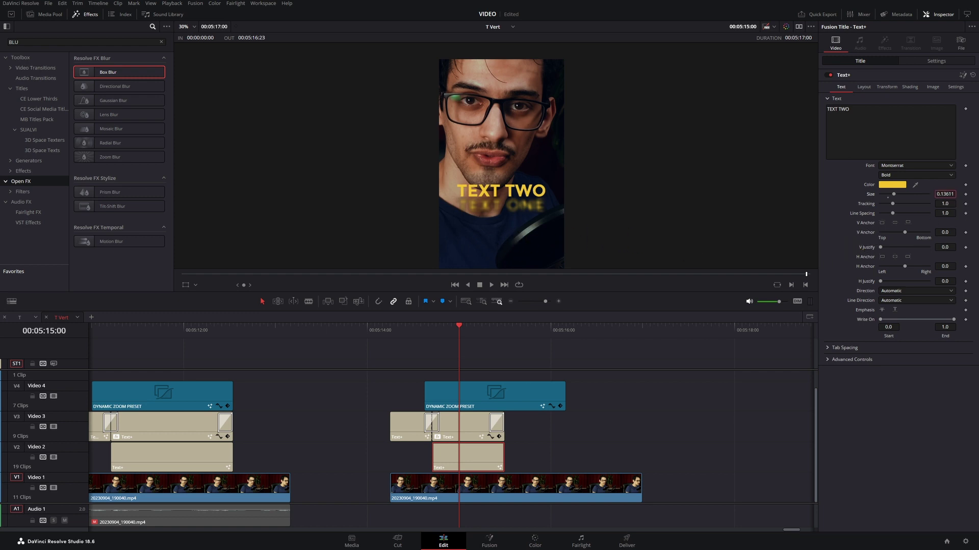
# Step: Make TEXT TWO slightly smaller and shift its Center Y down a little
pyautogui.moveTo(944, 194); pyautogui.dragTo(933, 194)
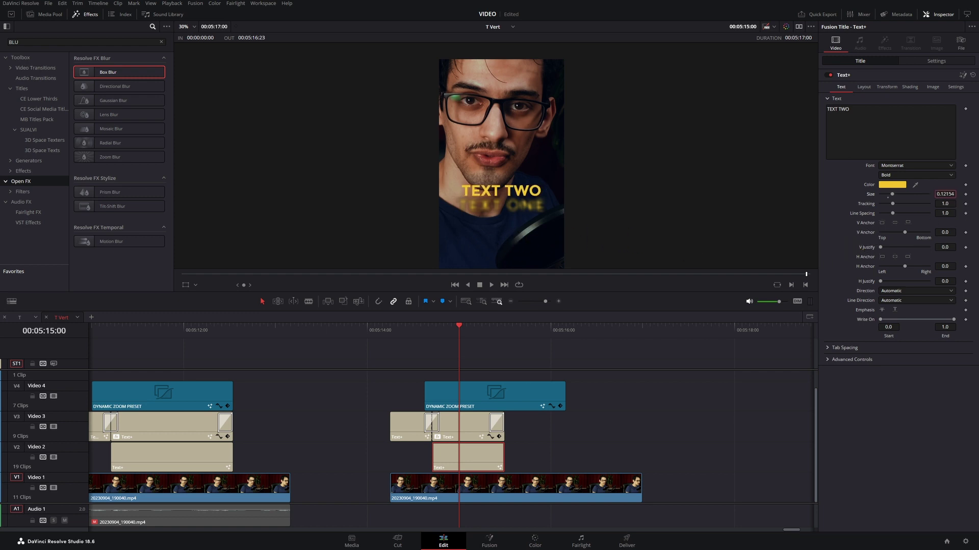
pyautogui.click(863, 86)
pyautogui.moveTo(945, 118); pyautogui.dragTo(933, 119)
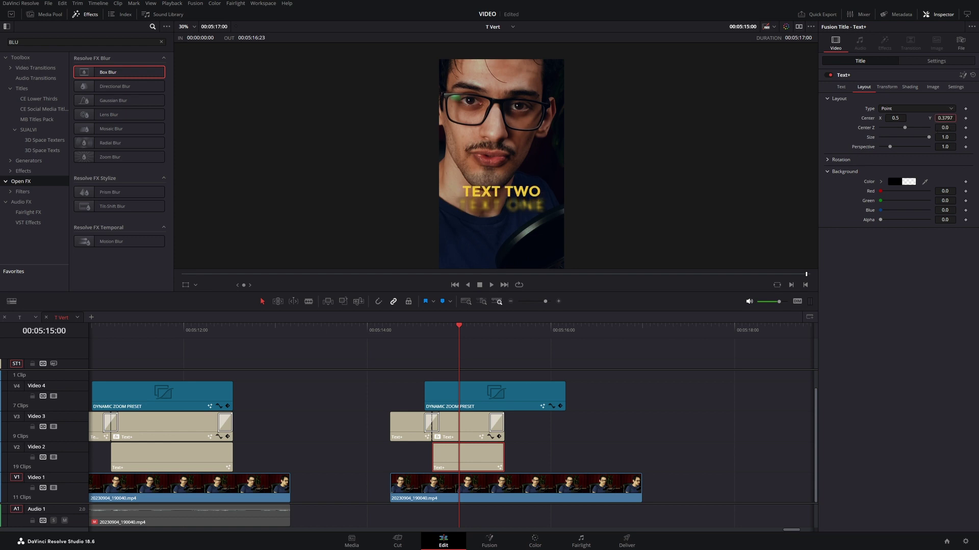
pyautogui.click(842, 88)
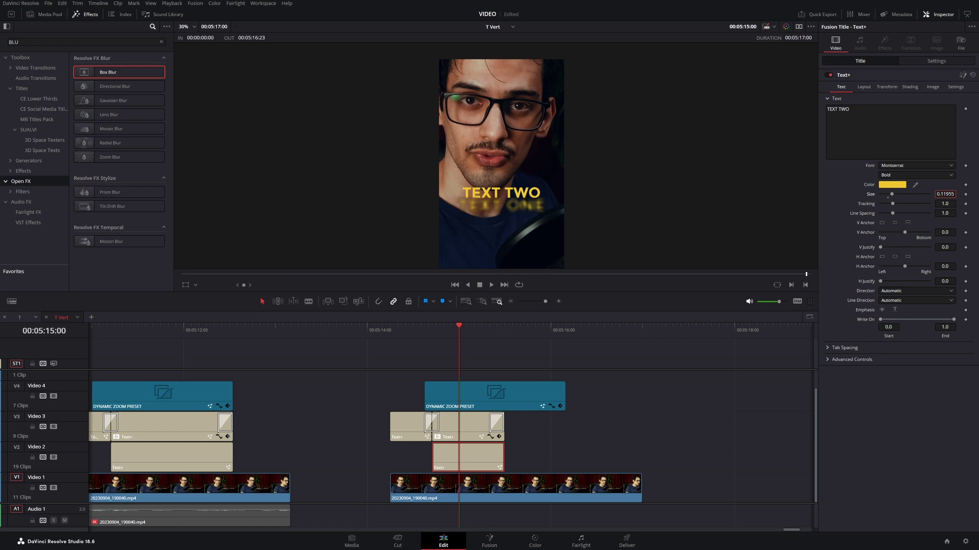
# Step: Nudge the blurred TEXT ONE's Center Y toward TEXT TWO and replay the titles
pyautogui.click(485, 425)
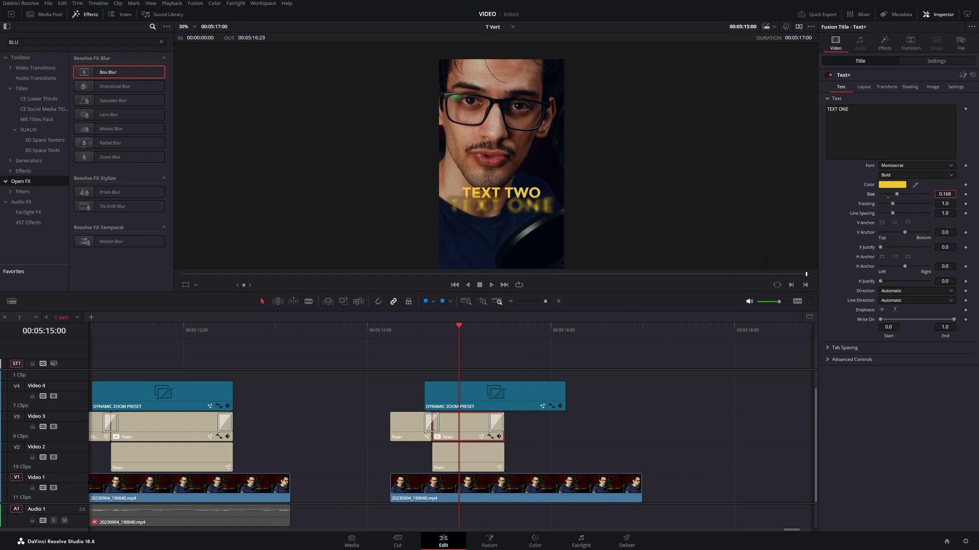
pyautogui.click(864, 86)
pyautogui.moveTo(937, 114); pyautogui.dragTo(929, 113)
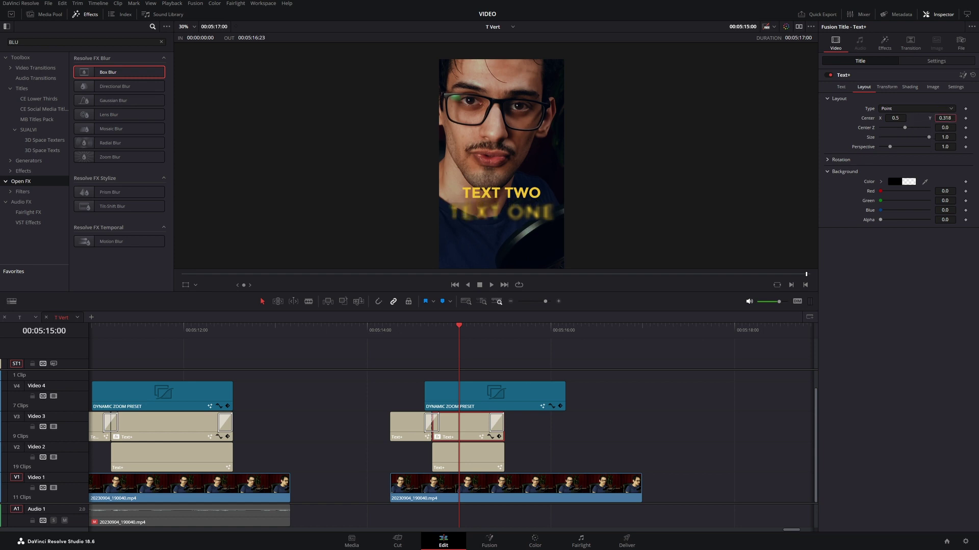
pyautogui.click(414, 334)
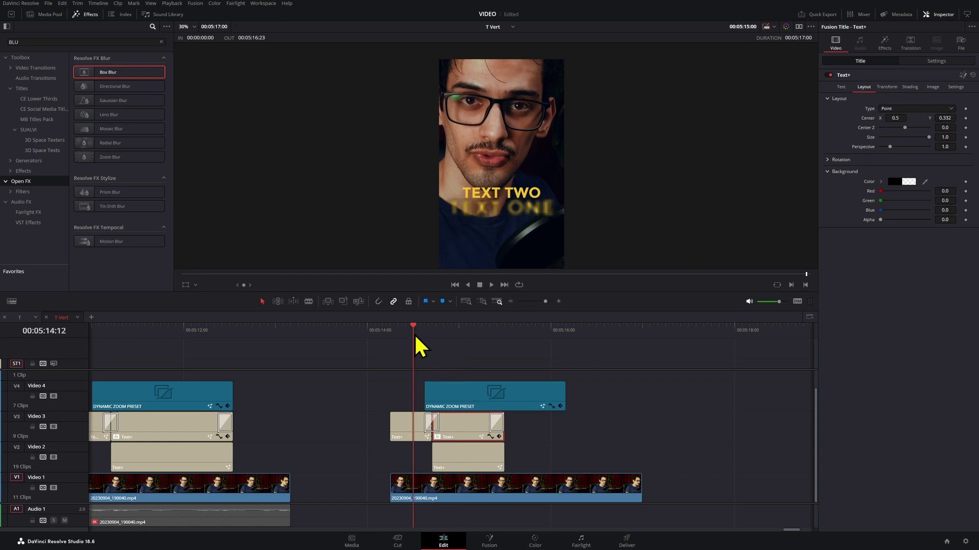
pyautogui.press('space')
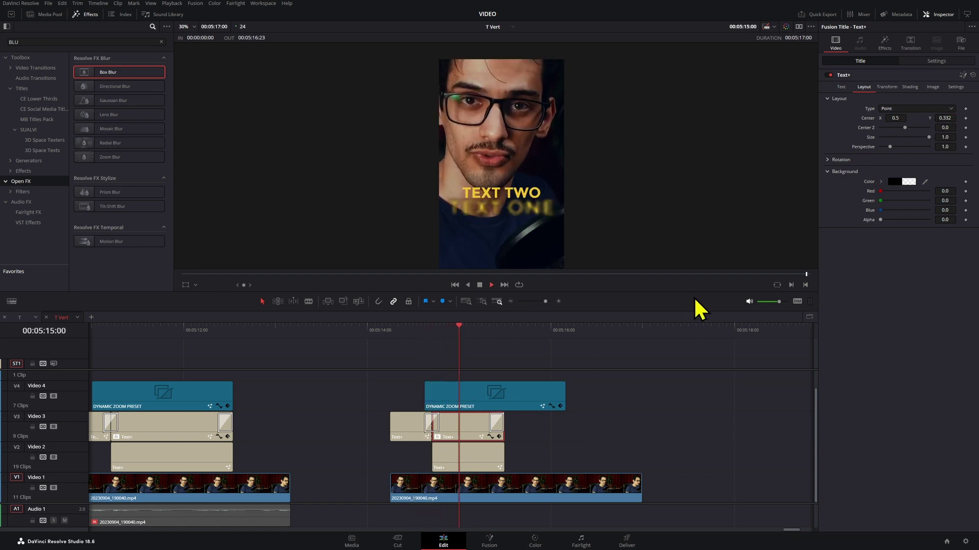
pyautogui.click(433, 329)
pyautogui.press('space')
pyautogui.click(539, 402)
# Step: Trim the second Dynamic Zoom clip to end with the titles, play it back, then undo
pyautogui.moveTo(561, 395); pyautogui.dragTo(500, 403)
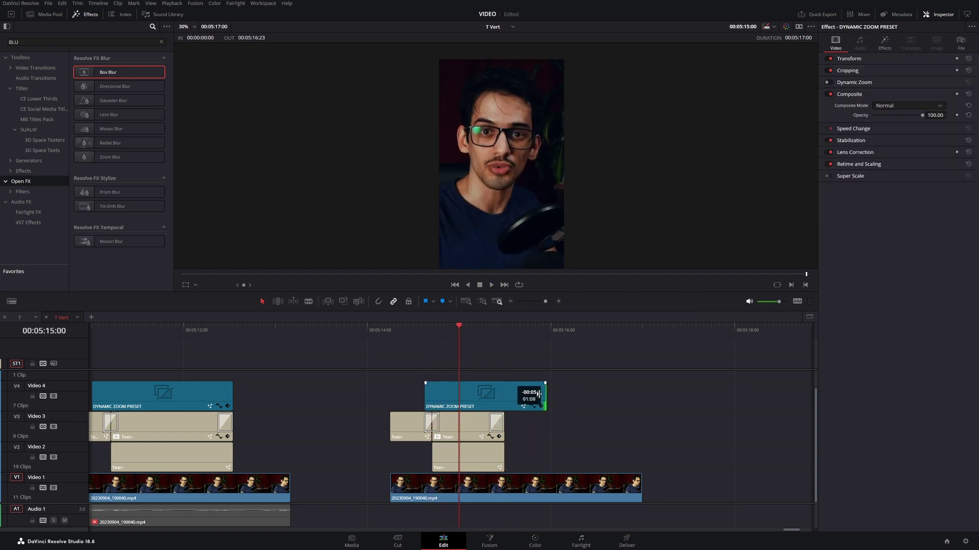
pyautogui.press('space')
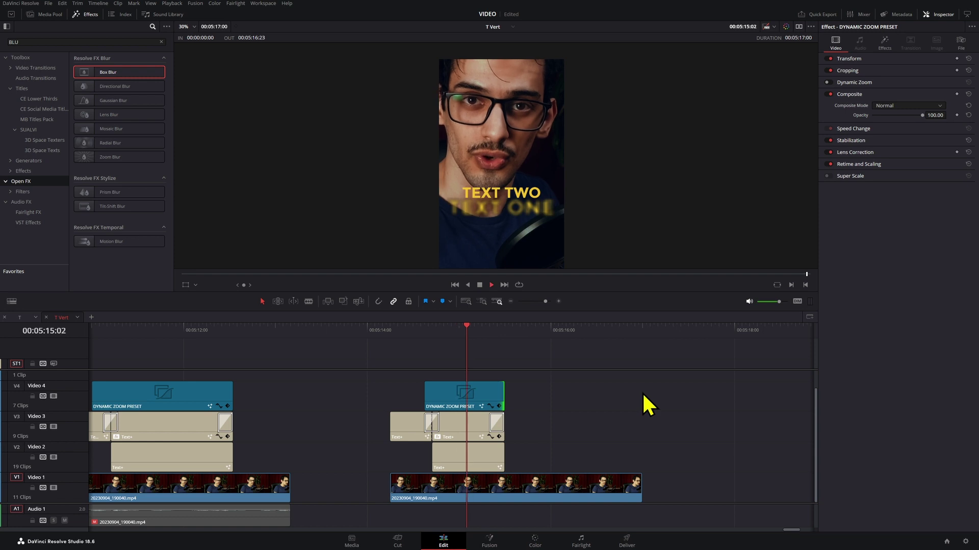
pyautogui.hotkey('ctrl', 'z')
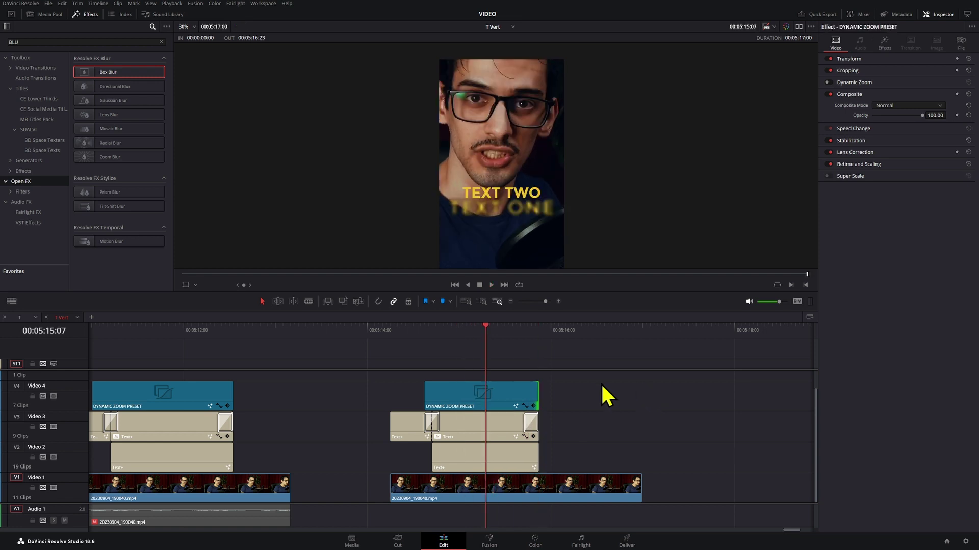